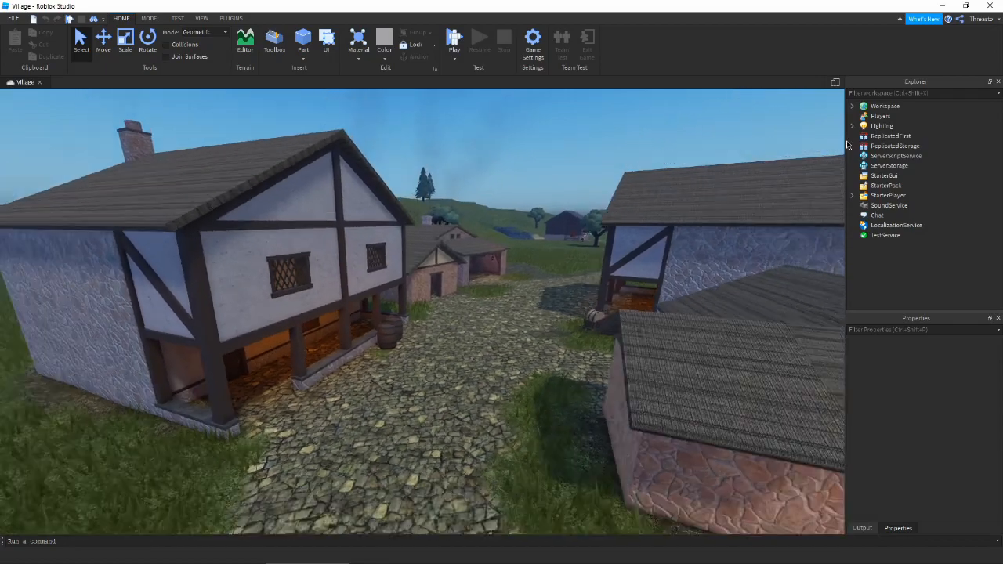
# Delete all the existing Lighting effects, from Atmosphere through SunRays
pyautogui.click(853, 126)
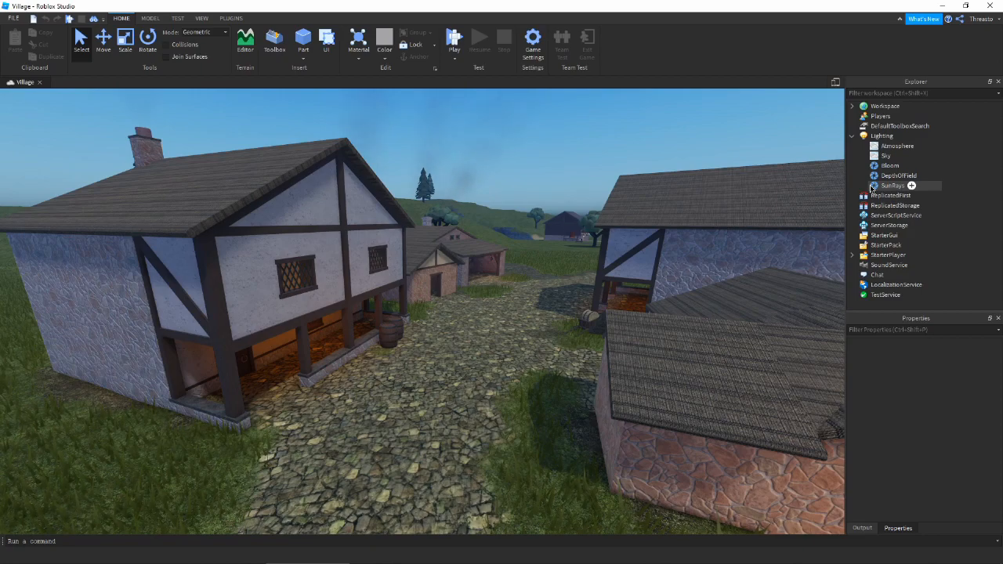
pyautogui.click(883, 146)
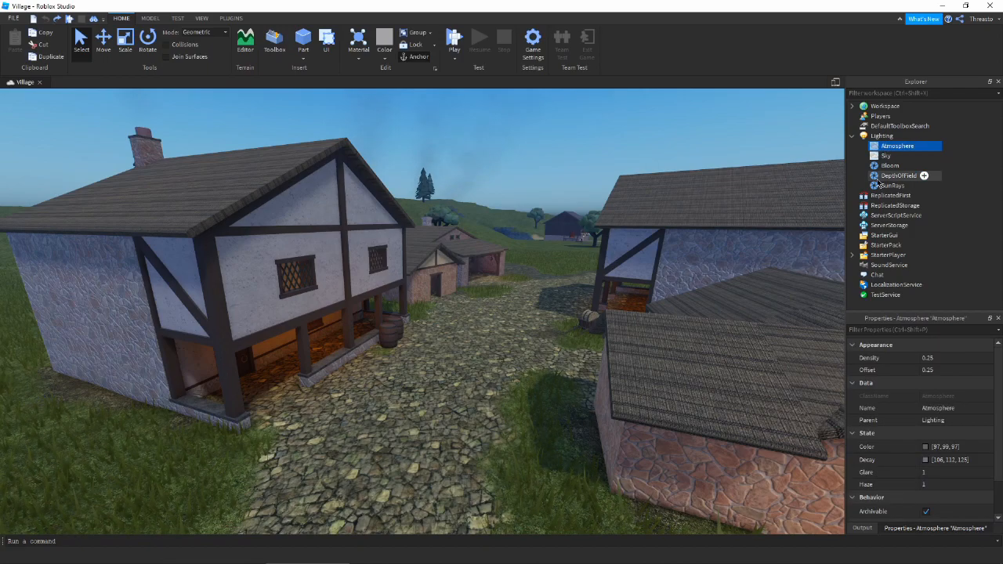
pyautogui.keyDown('shift'); pyautogui.click(889, 185); pyautogui.keyUp('shift')
pyautogui.press('Delete')
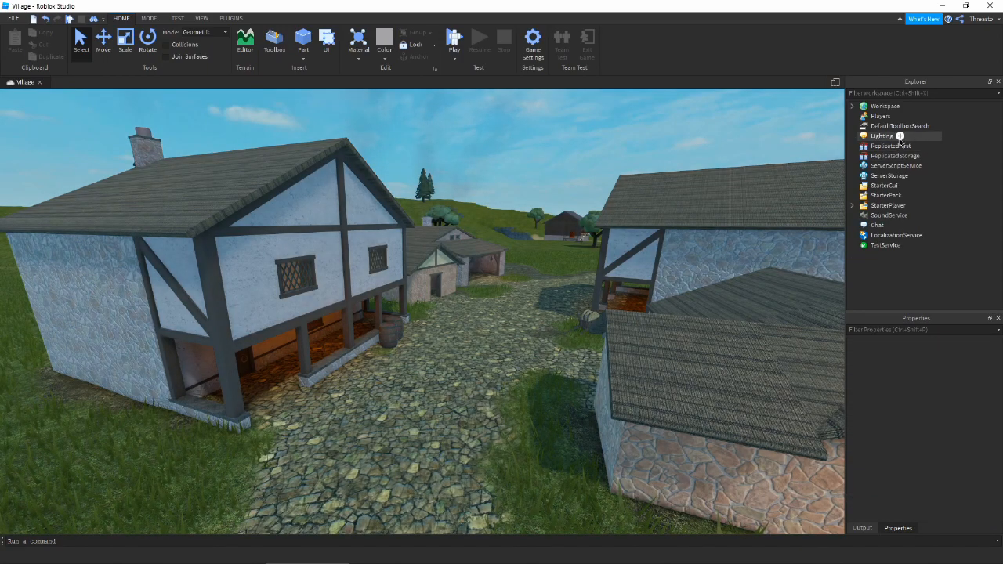
# Add a BlurEffect to the Lighting service
pyautogui.click(899, 137)
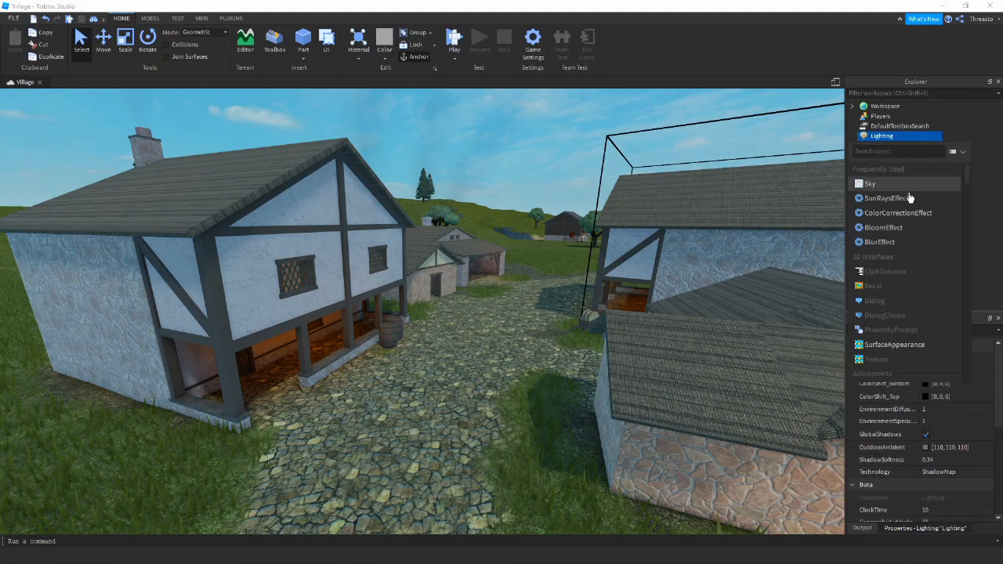
pyautogui.scroll(-10, 901, 219)
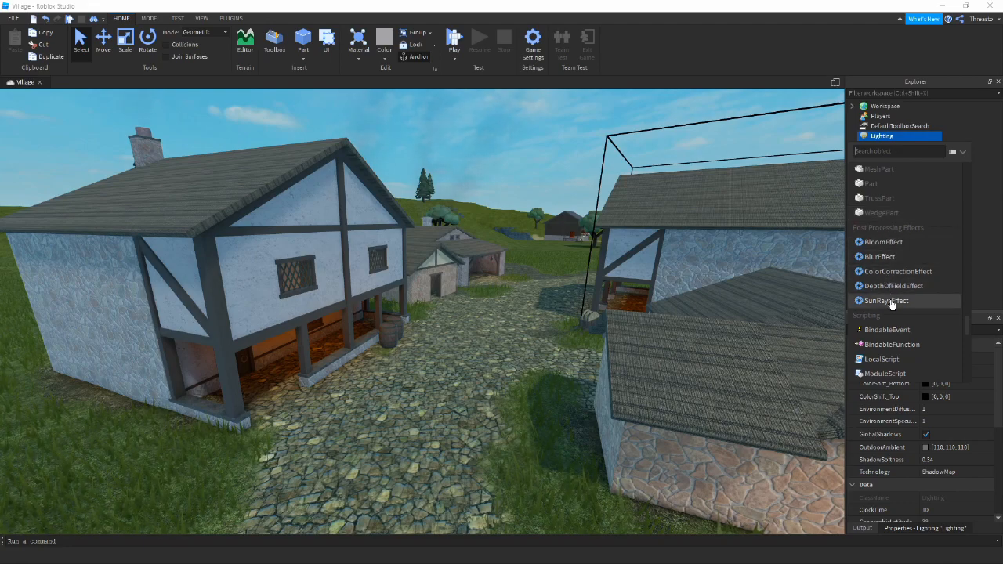
pyautogui.click(882, 257)
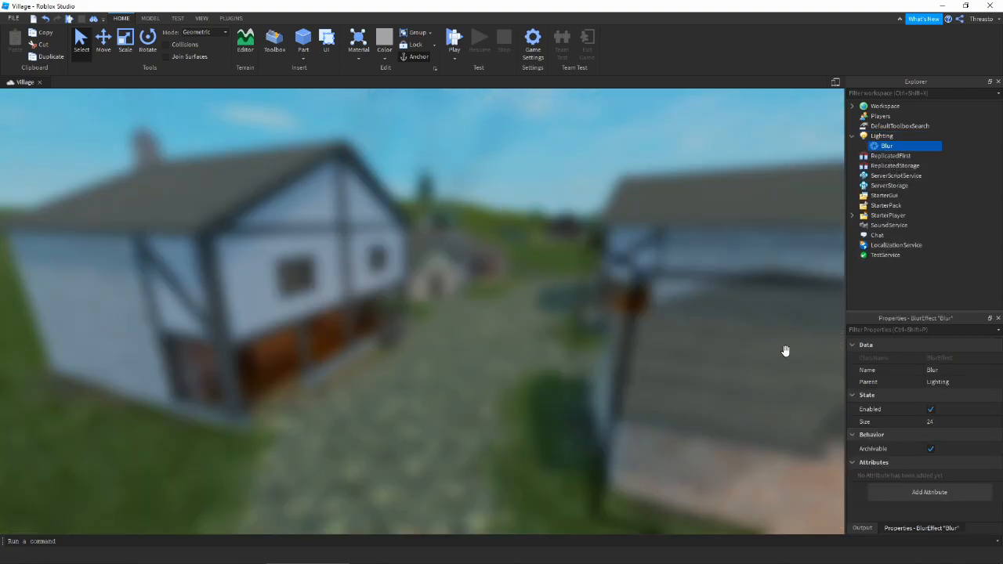
# Try the Blur effect's Size at 3 and at 29 to compare light and heavy blurring
pyautogui.click(952, 423)
pyautogui.moveTo(977, 427); pyautogui.dragTo(965, 427)
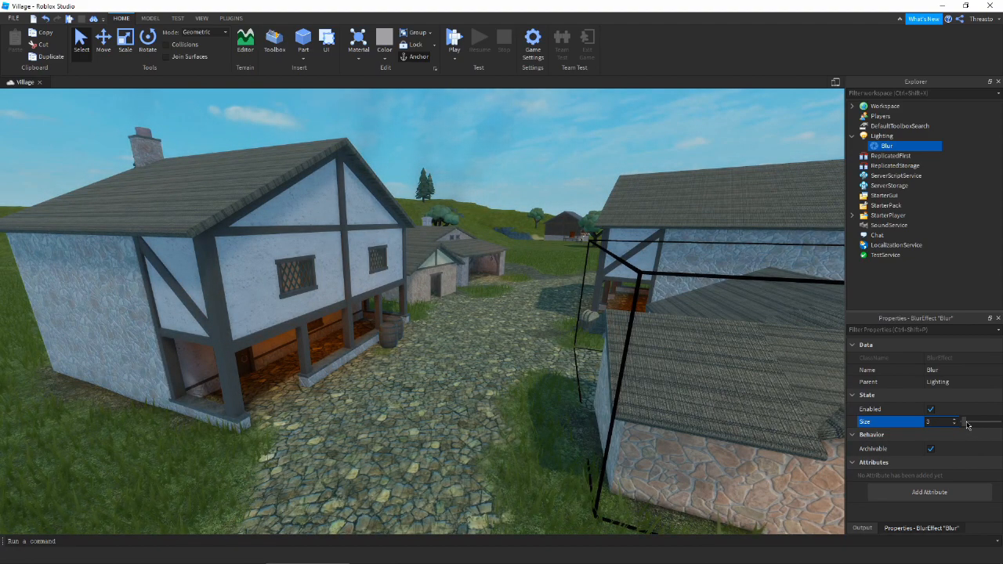
pyautogui.moveTo(968, 424); pyautogui.dragTo(988, 424)
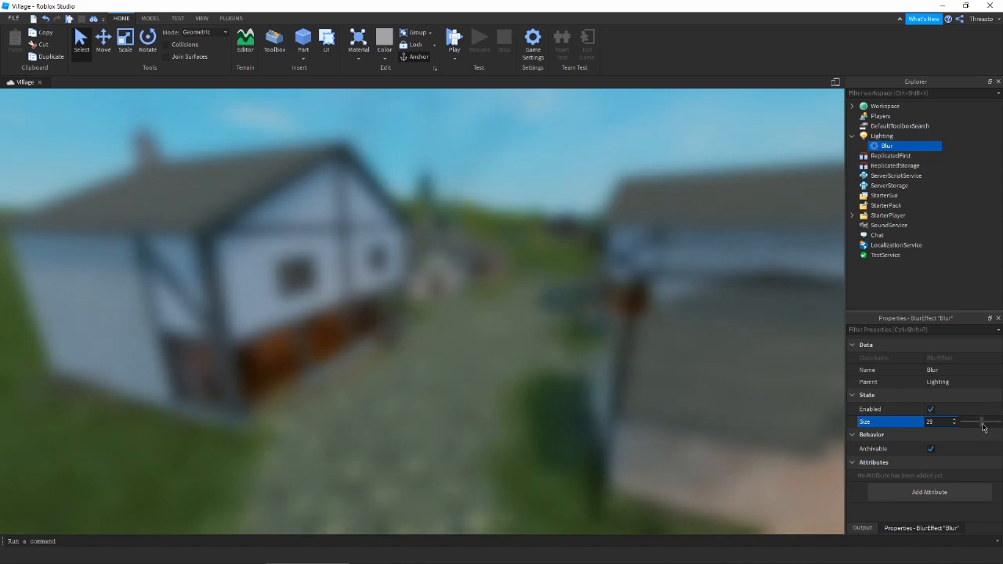
pyautogui.click(656, 408)
pyautogui.click(879, 147)
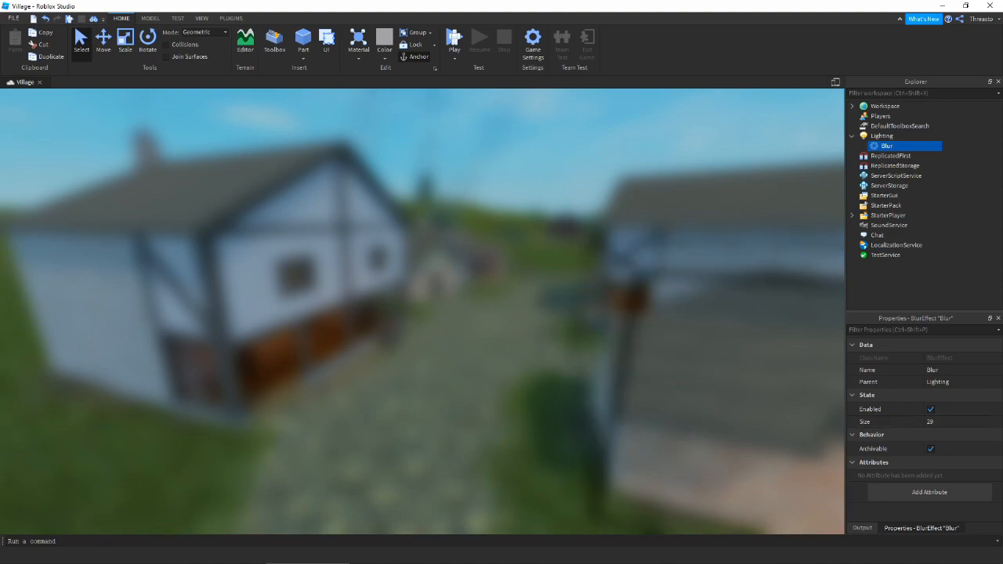
# Lower the Blur effect's Size again and delete the effect from Lighting
pyautogui.click(988, 423)
pyautogui.moveTo(985, 429); pyautogui.dragTo(963, 423)
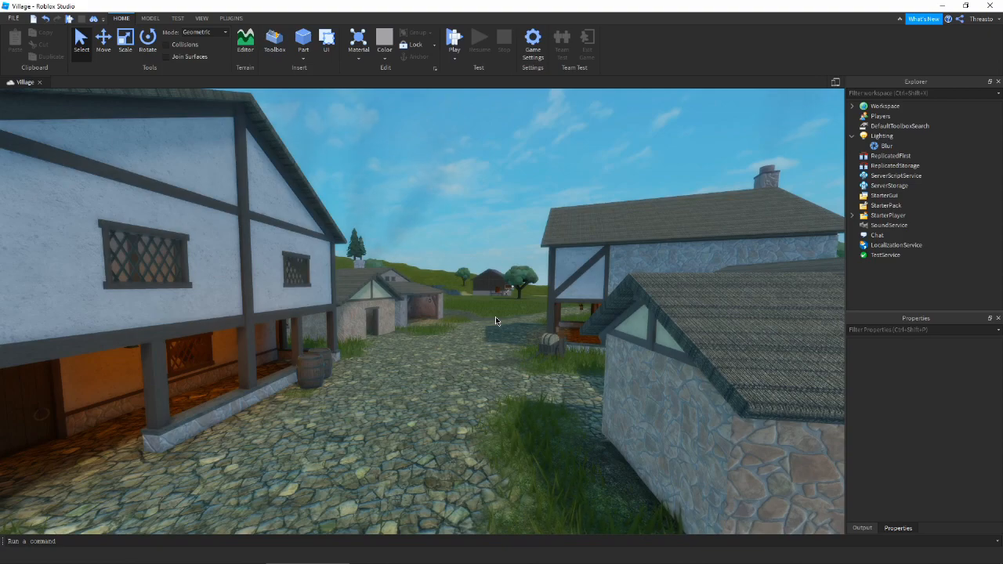
pyautogui.click(885, 145)
pyautogui.press('Delete')
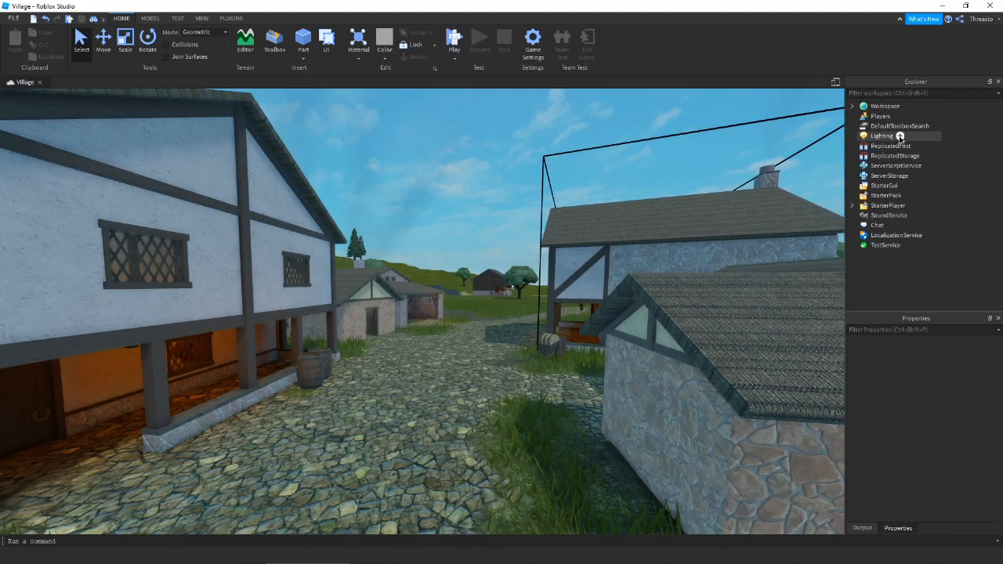
# Add a DepthOfFieldEffect to Lighting and select it to show its properties
pyautogui.click(899, 137)
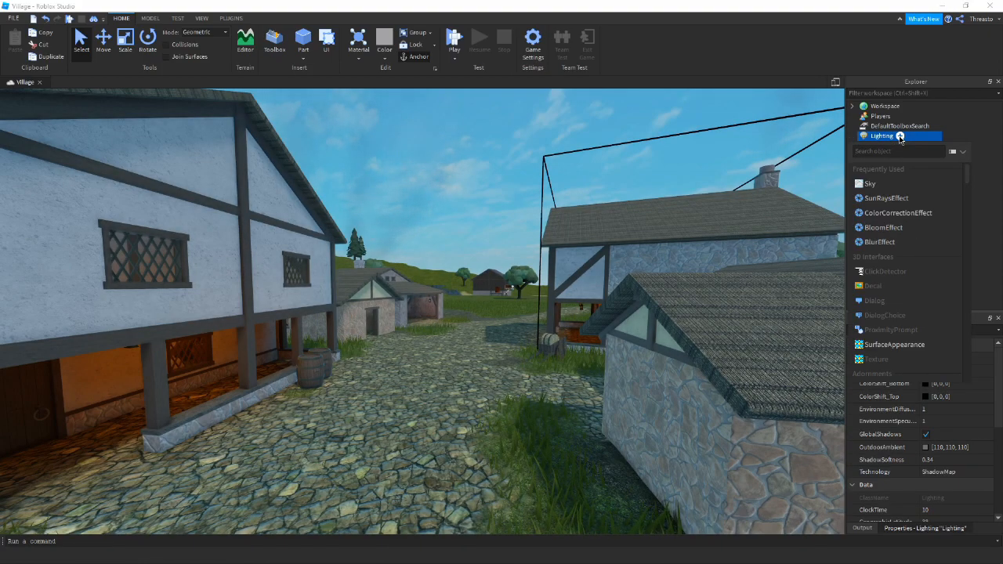
pyautogui.write('dept')
pyautogui.press('Return')
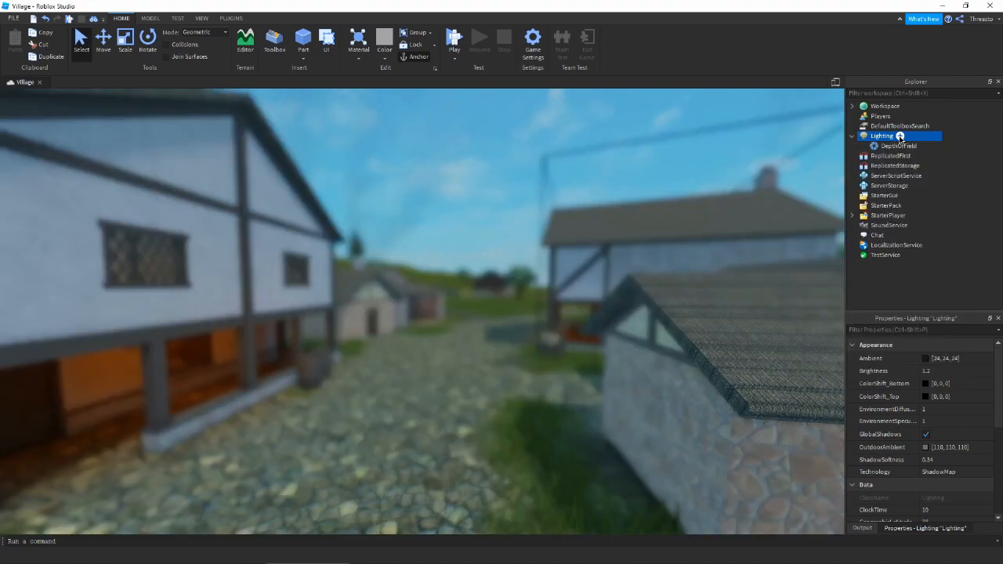
pyautogui.doubleClick(901, 137)
pyautogui.click(893, 146)
# Lower the DepthOfField effect's FarIntensity to about 0.3
pyautogui.moveTo(719, 354); pyautogui.dragTo(733, 359, button='right')
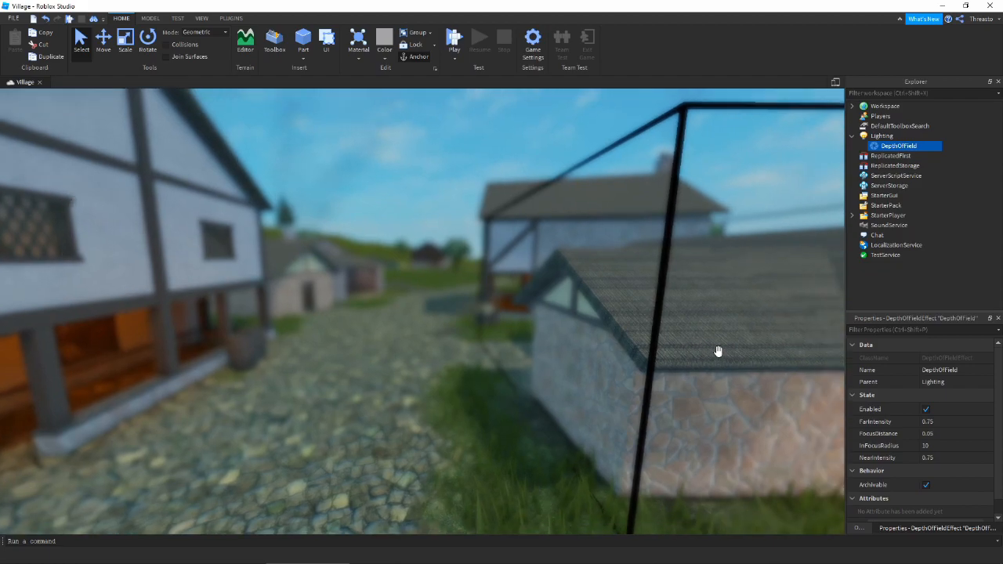
pyautogui.scroll(5, 709, 319)
pyautogui.scroll(-5, 549, 288)
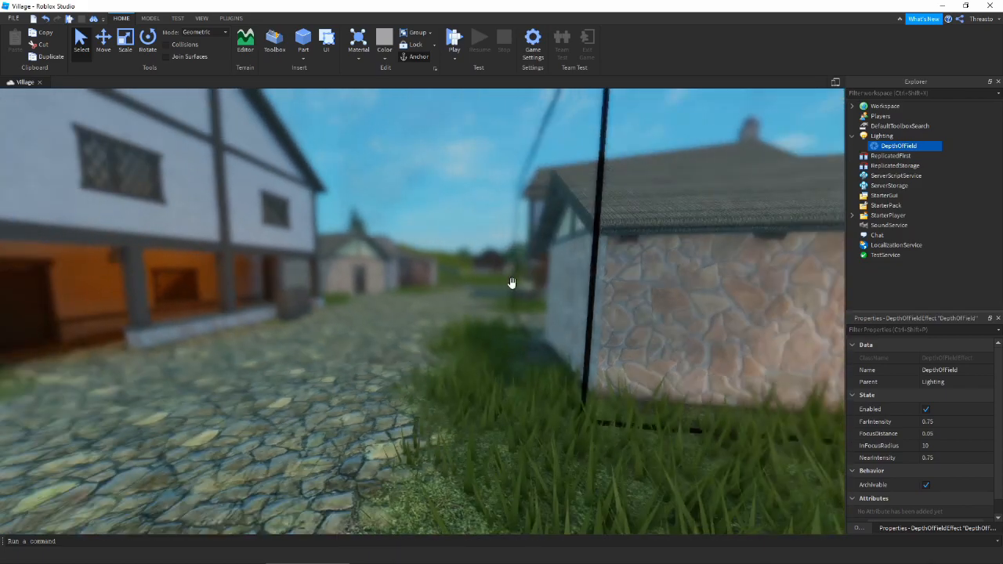
pyautogui.press('a')
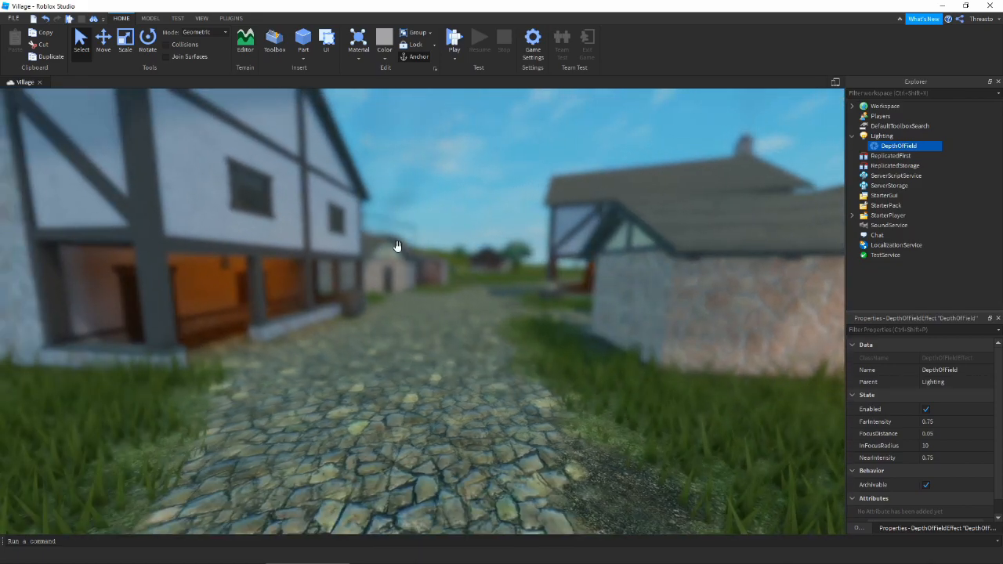
pyautogui.press('w')
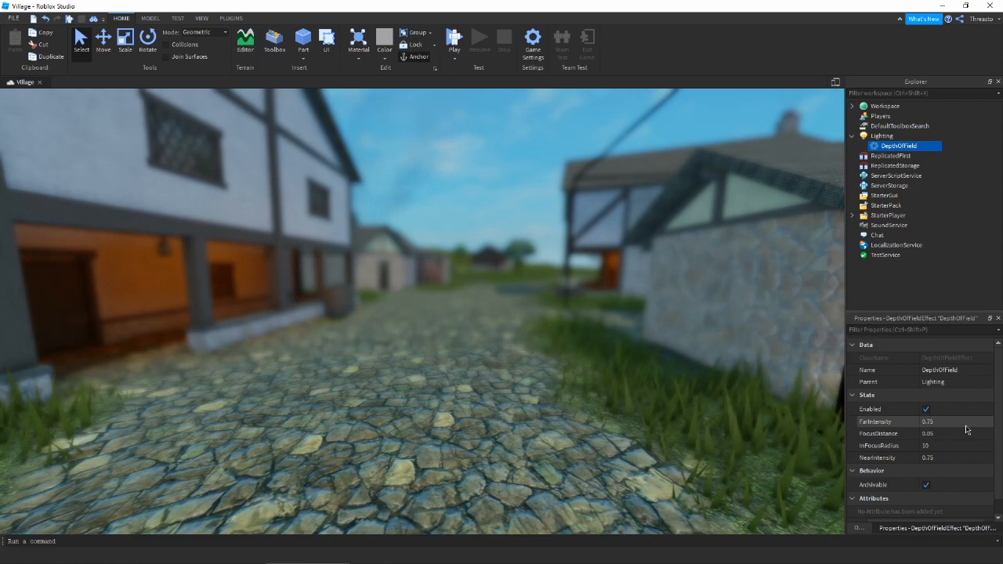
pyautogui.click(981, 424)
pyautogui.moveTo(983, 422); pyautogui.dragTo(959, 423)
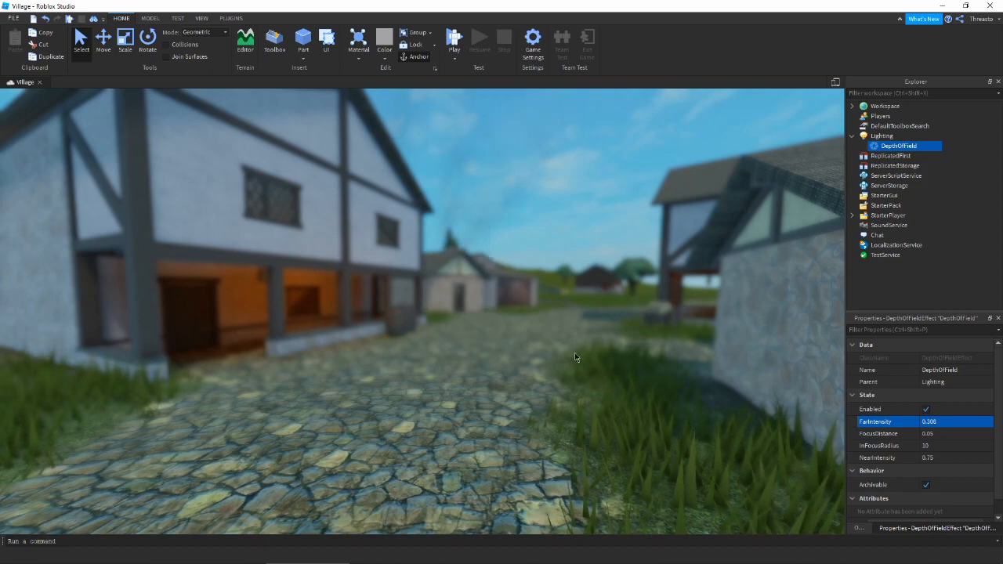
# Raise the DepthOfField effect's FocusDistance to just under 100
pyautogui.click(973, 434)
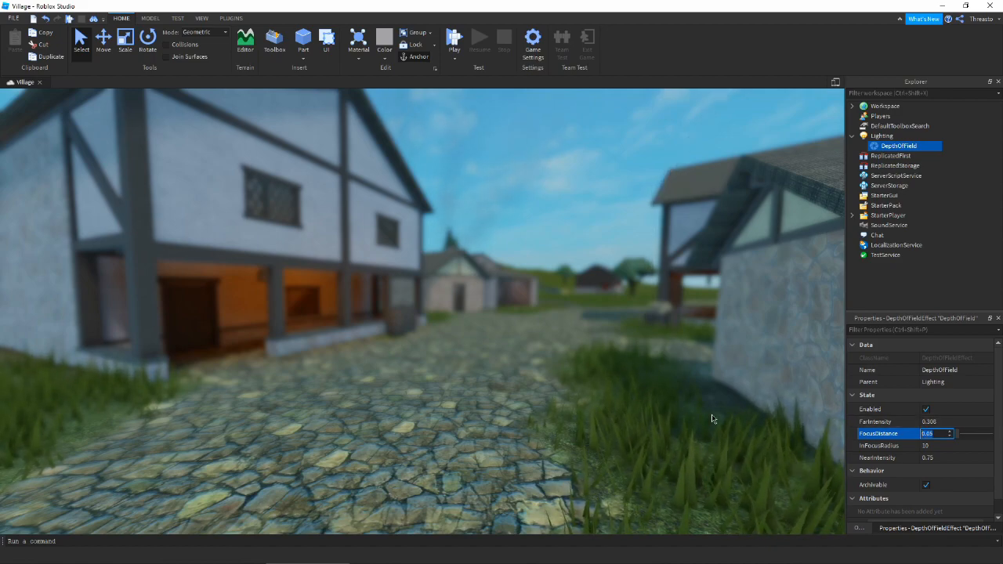
pyautogui.moveTo(527, 346); pyautogui.dragTo(527, 376, button='right')
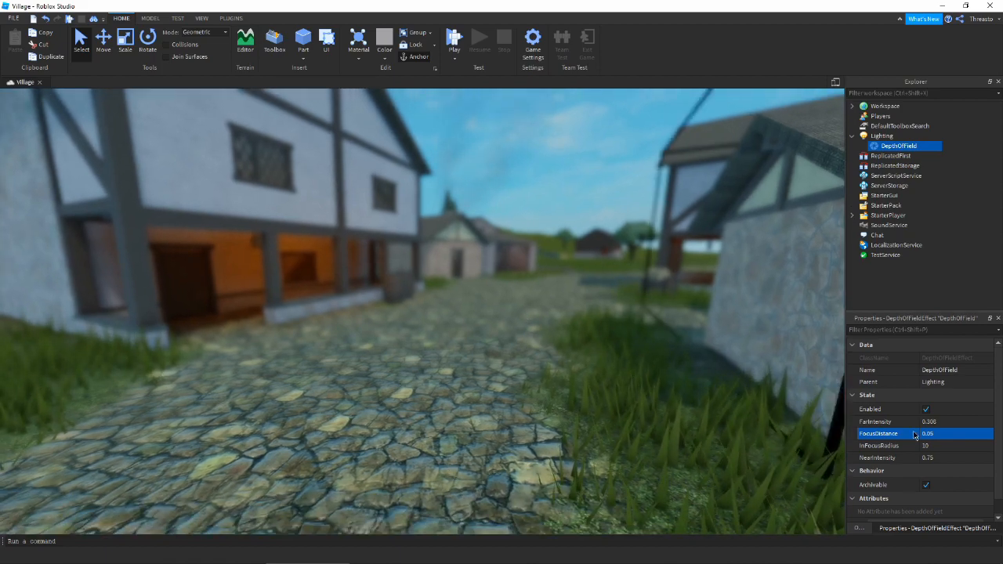
pyautogui.click(952, 433)
pyautogui.moveTo(956, 434); pyautogui.dragTo(973, 439)
pyautogui.moveTo(541, 333); pyautogui.dragTo(542, 337, button='right')
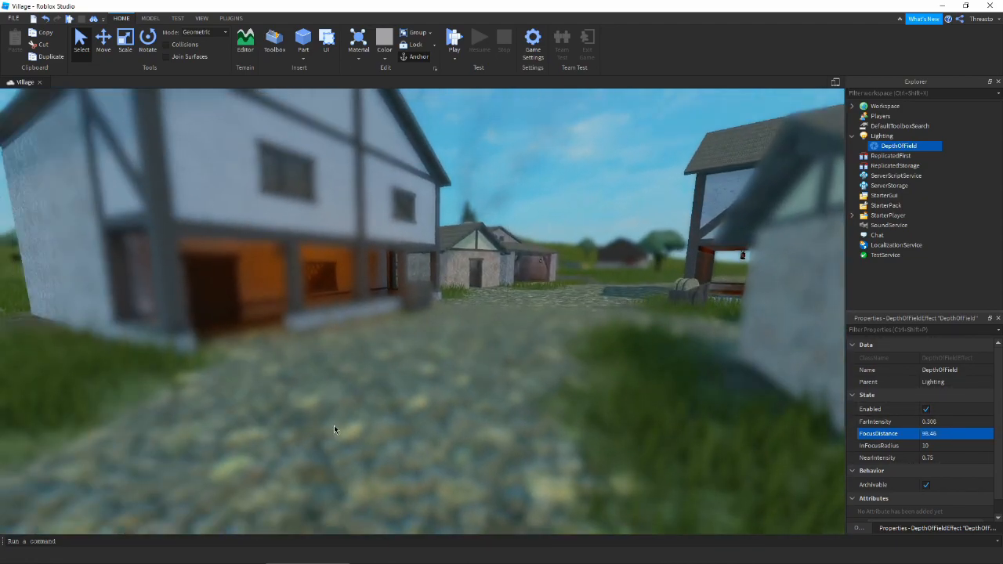
# Set the DepthOfField effect's FocusDistance to 10 and its InFocusRadius to 40
pyautogui.click(975, 436)
pyautogui.write('10')
pyautogui.press('Return')
pyautogui.click(968, 447)
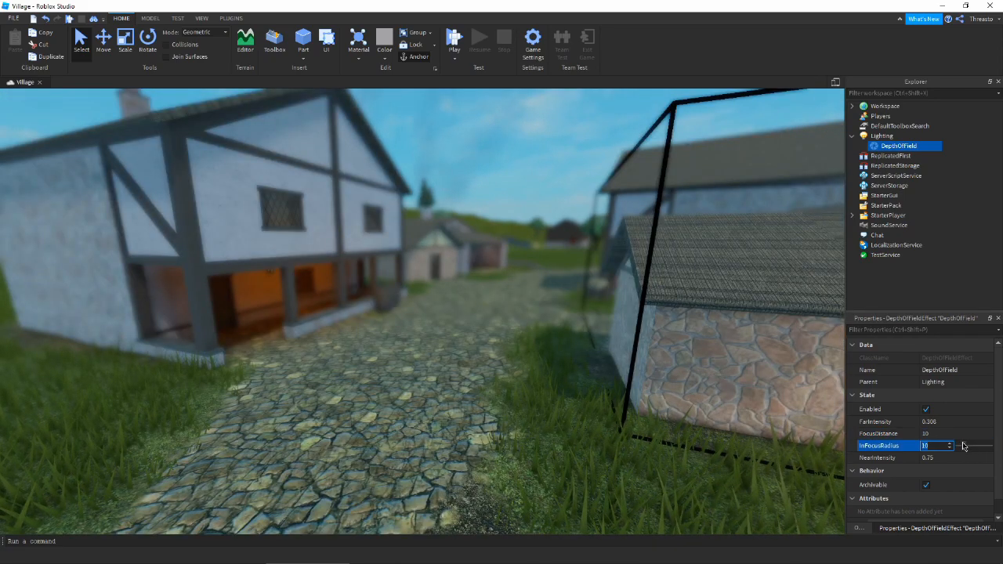
pyautogui.moveTo(963, 444); pyautogui.dragTo(984, 450)
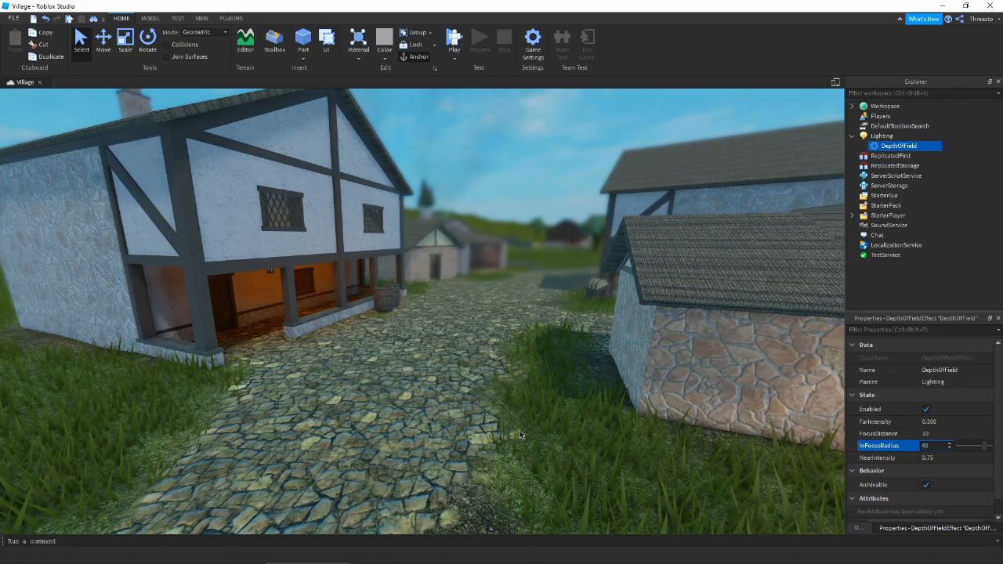
# Set the DepthOfField effect's FocusDistance to 100 and its InFocusRadius to 10
pyautogui.scroll(5, 515, 278)
pyautogui.scroll(-10, 515, 277)
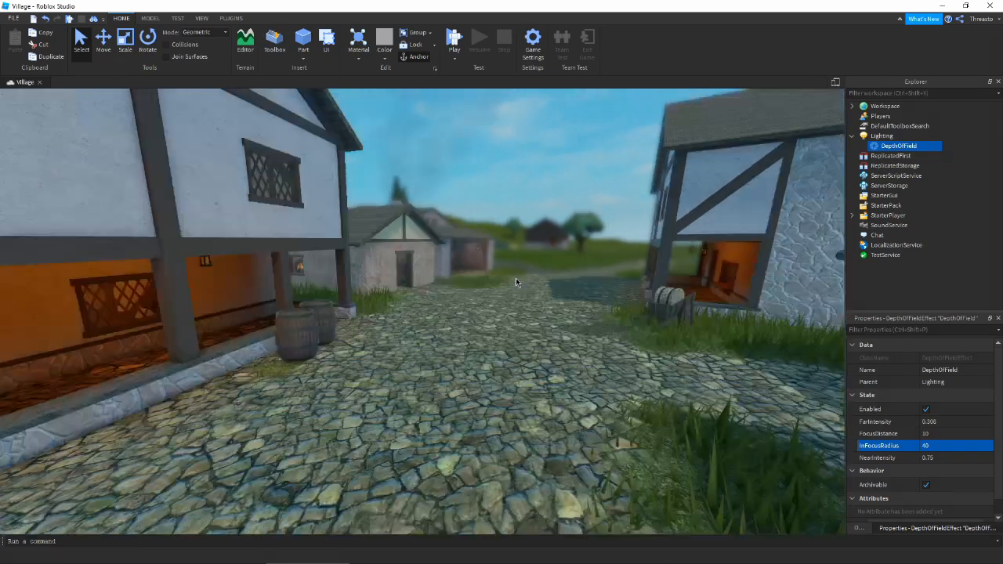
pyautogui.scroll(10, 518, 289)
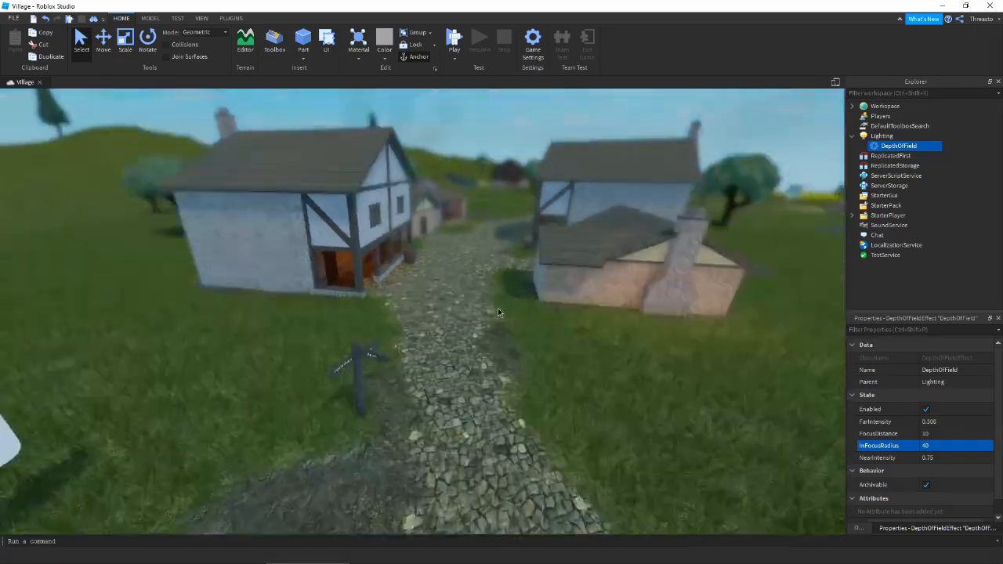
pyautogui.click(943, 432)
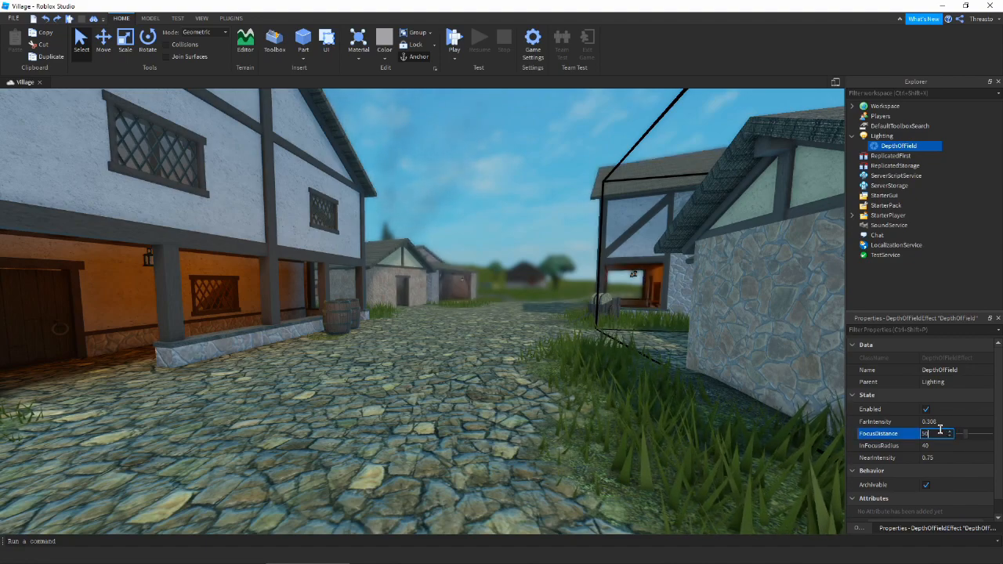
pyautogui.write('100')
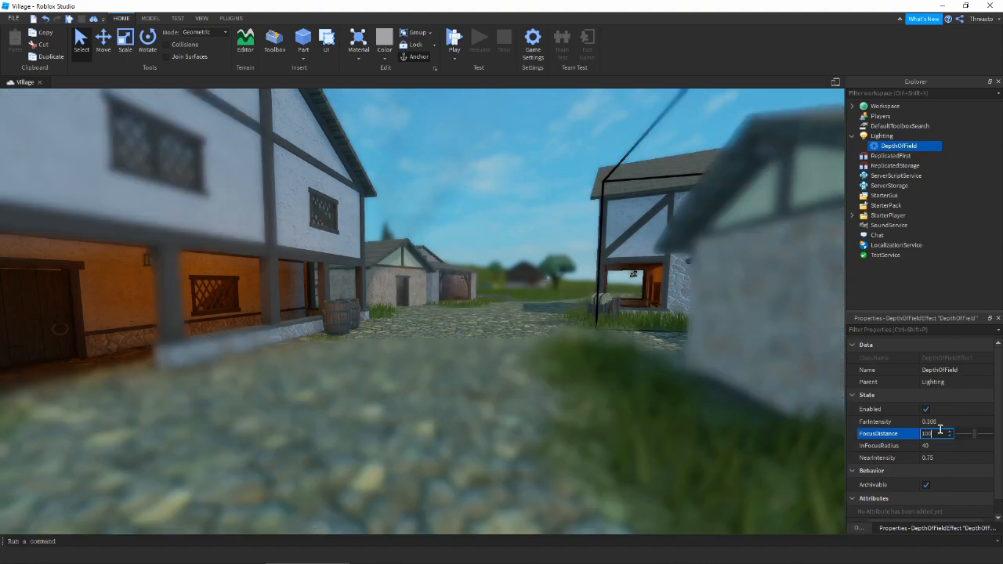
pyautogui.click(931, 445)
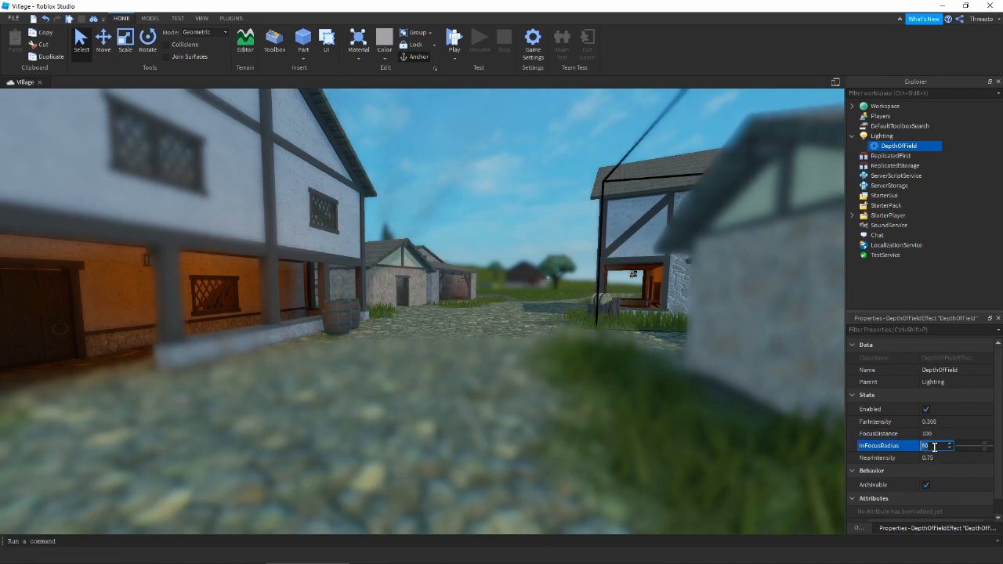
pyautogui.write('10')
pyautogui.press('Return')
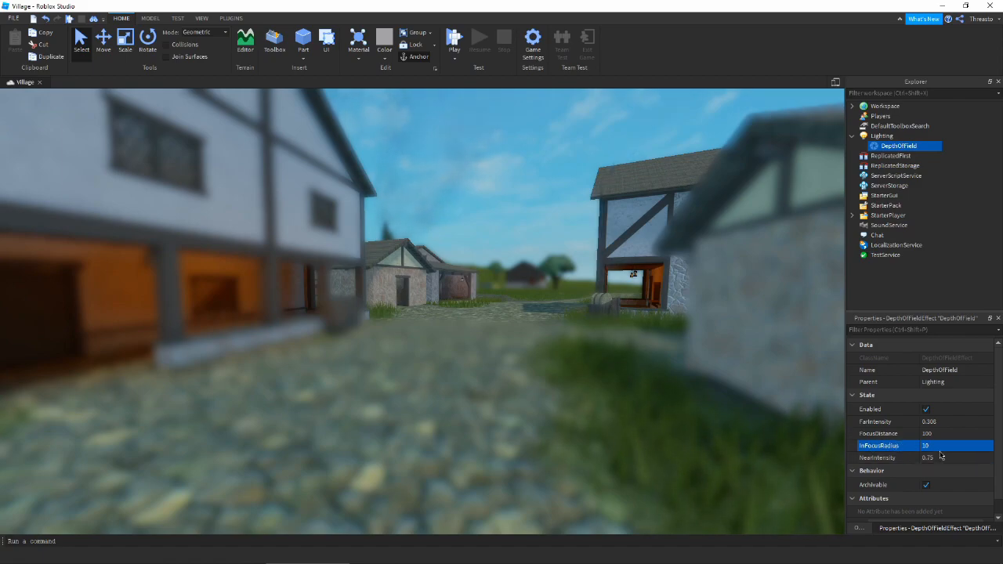
# Lower the DepthOfField effect's NearIntensity to about 0.2
pyautogui.click(940, 457)
pyautogui.moveTo(984, 459); pyautogui.dragTo(966, 461)
pyautogui.moveTo(451, 341); pyautogui.dragTo(451, 347, button='right')
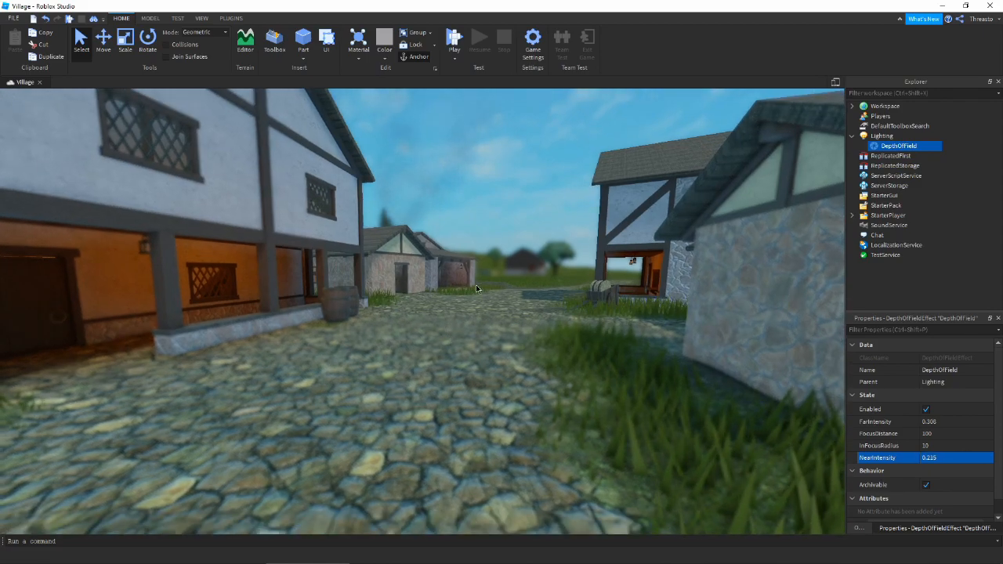
pyautogui.click(969, 459)
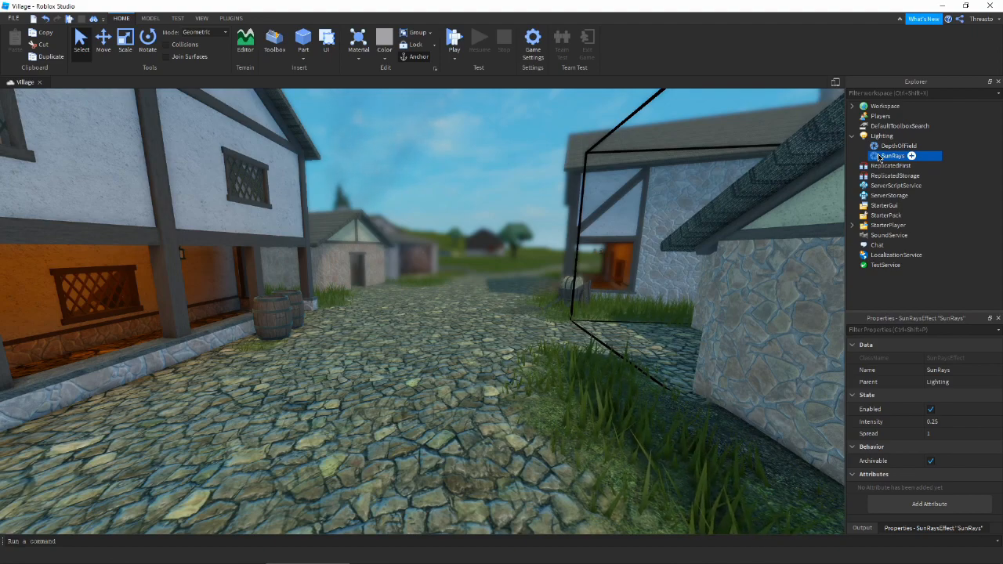
# Examine how the SunRays effect looks around the village buildings and at the sun in the sky
pyautogui.moveTo(582, 405); pyautogui.dragTo(582, 403, button='right')
pyautogui.moveTo(414, 212); pyautogui.dragTo(423, 219, button='right')
pyautogui.press('s')
pyautogui.moveTo(553, 385); pyautogui.dragTo(553, 386, button='right')
pyautogui.moveTo(546, 305); pyautogui.dragTo(544, 306, button='right')
pyautogui.moveTo(610, 256); pyautogui.dragTo(612, 256, button='right')
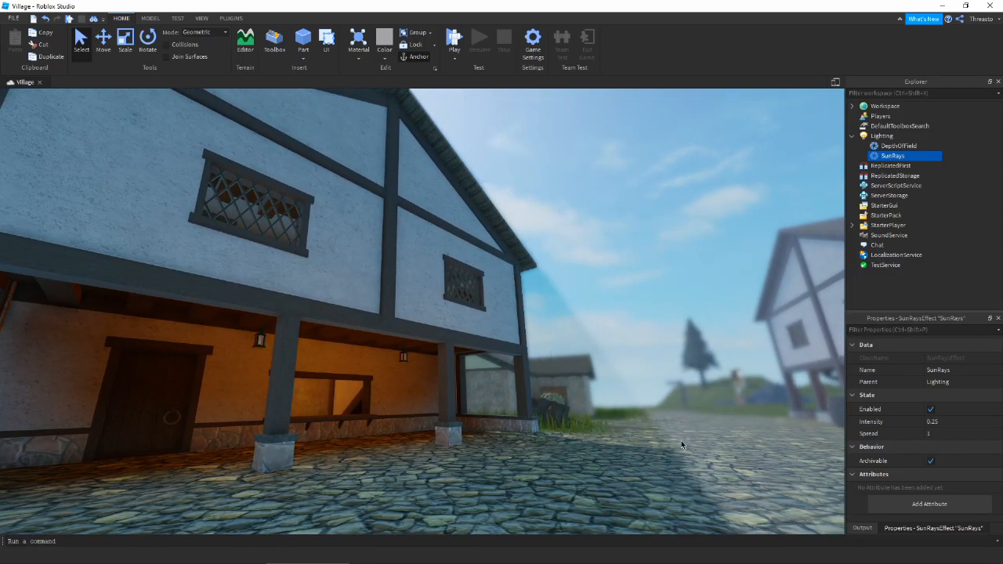
pyautogui.press('s')
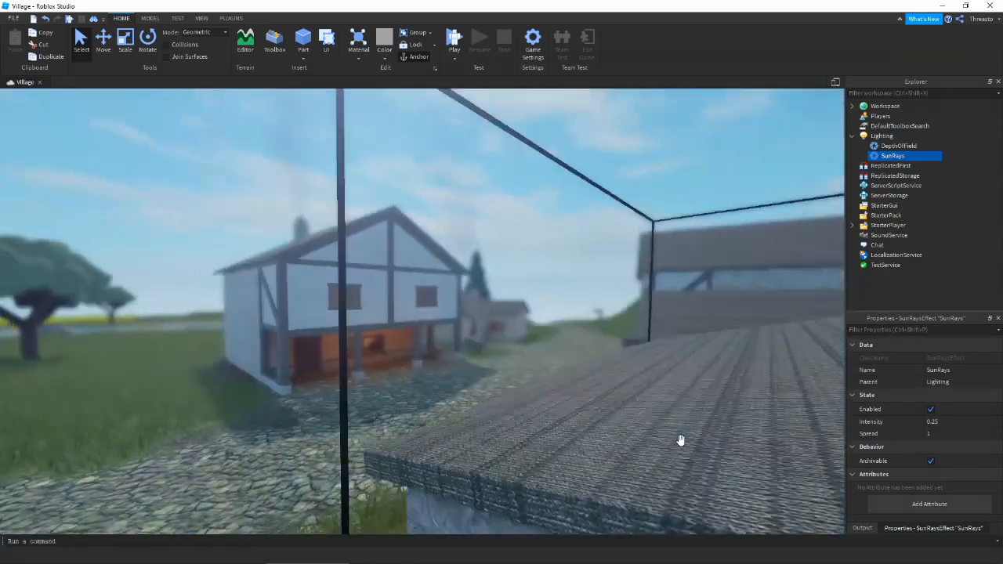
pyautogui.press('s')
pyautogui.press('e')
pyautogui.press('q')
pyautogui.press('w')
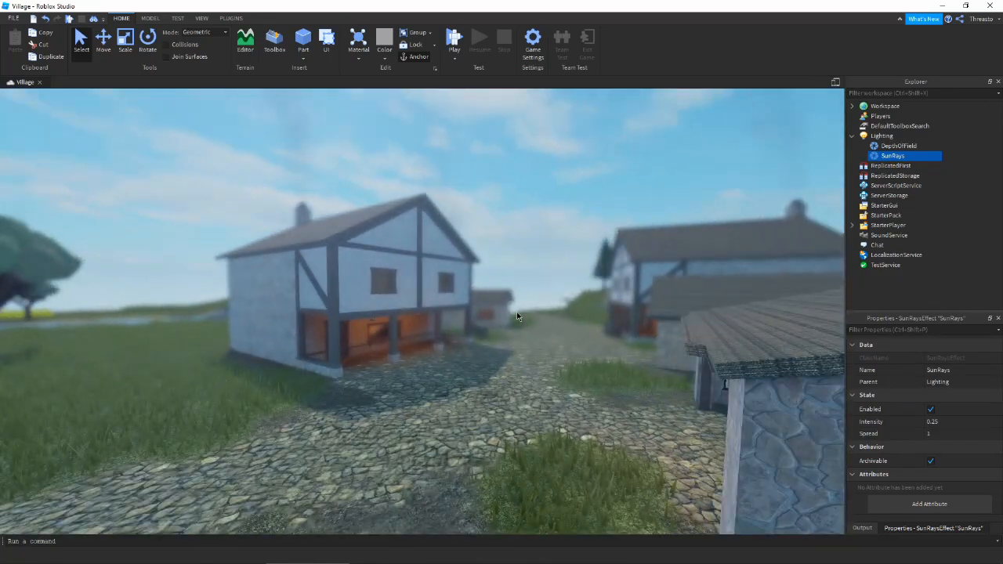
pyautogui.press('s')
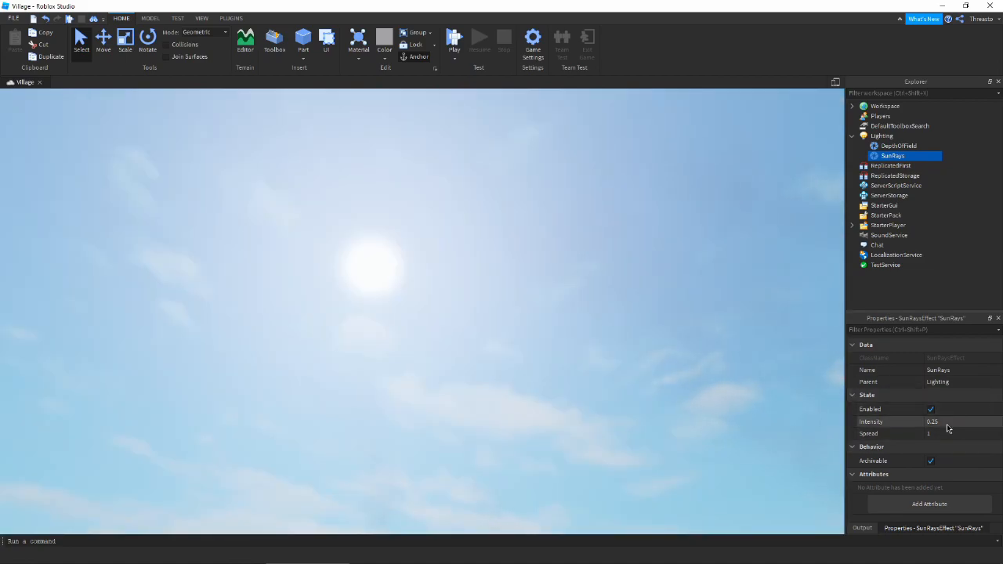
# Lower the SunRays effect's Spread to 0.041 while keeping the sun in view
pyautogui.click(955, 424)
pyautogui.moveTo(602, 308); pyautogui.dragTo(603, 309, button='right')
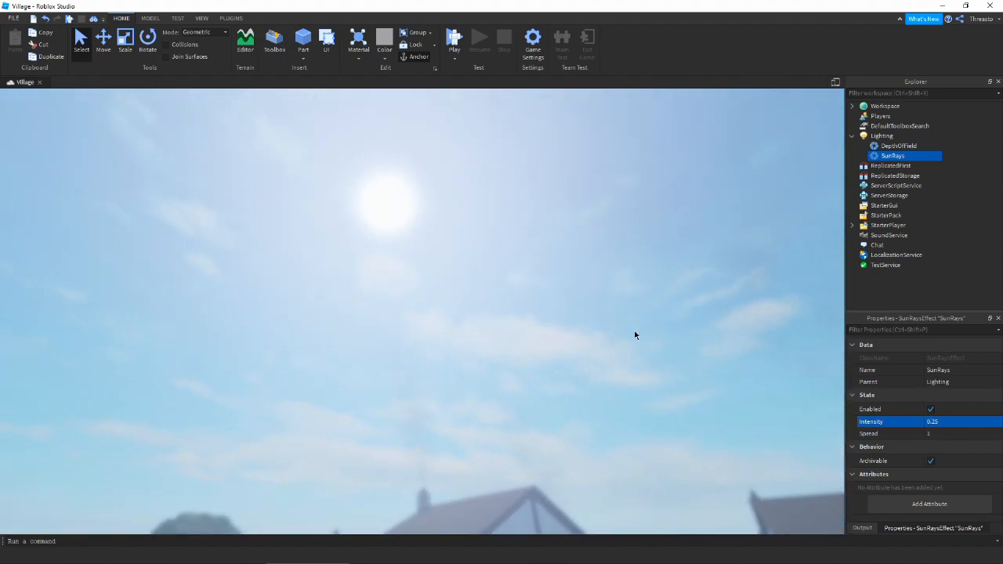
pyautogui.click(946, 432)
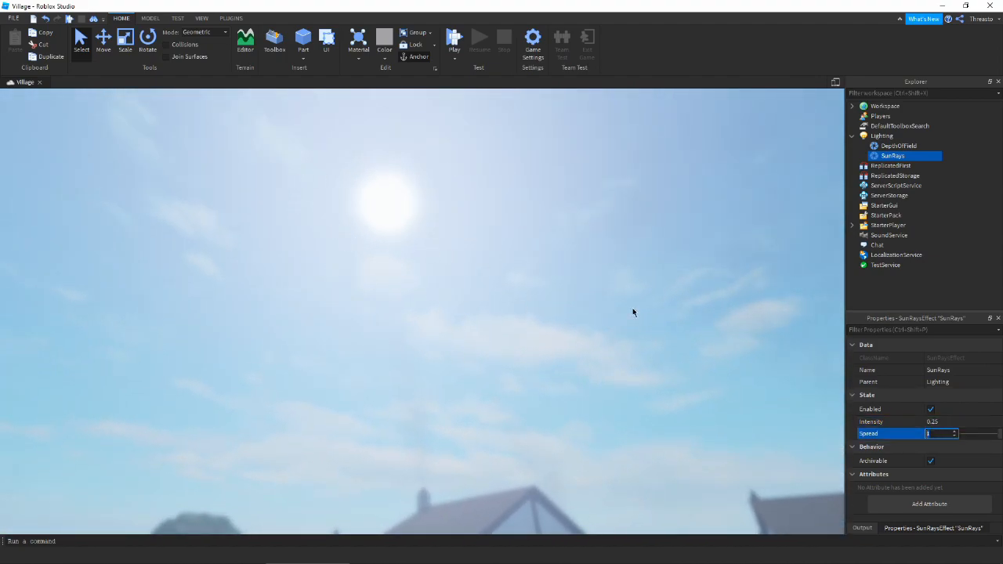
pyautogui.moveTo(1000, 435); pyautogui.dragTo(966, 434)
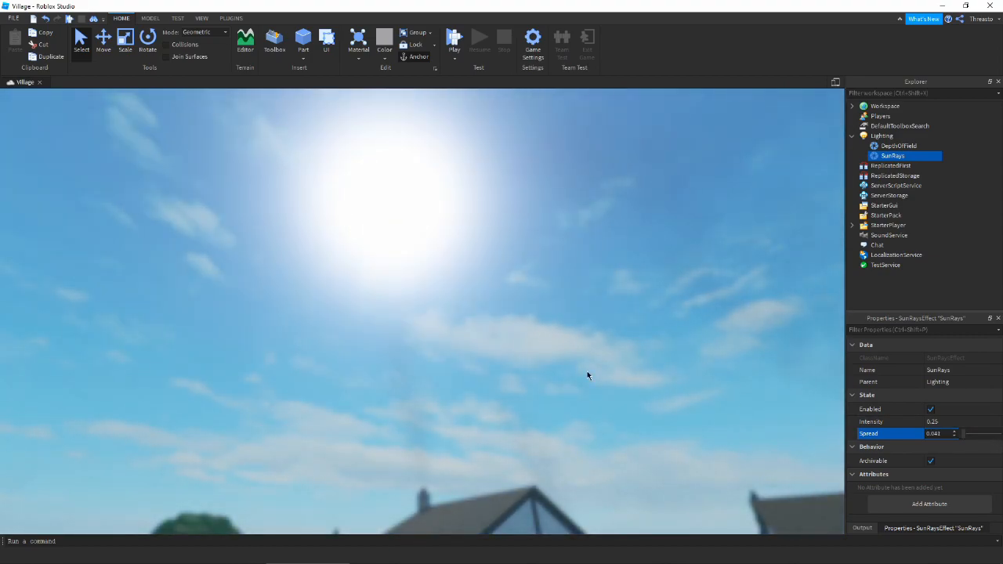
# Raise the SunRays effect's Spread to 0.8 and compare the sun's glow over the village house
pyautogui.moveTo(362, 205); pyautogui.dragTo(507, 246, button='right')
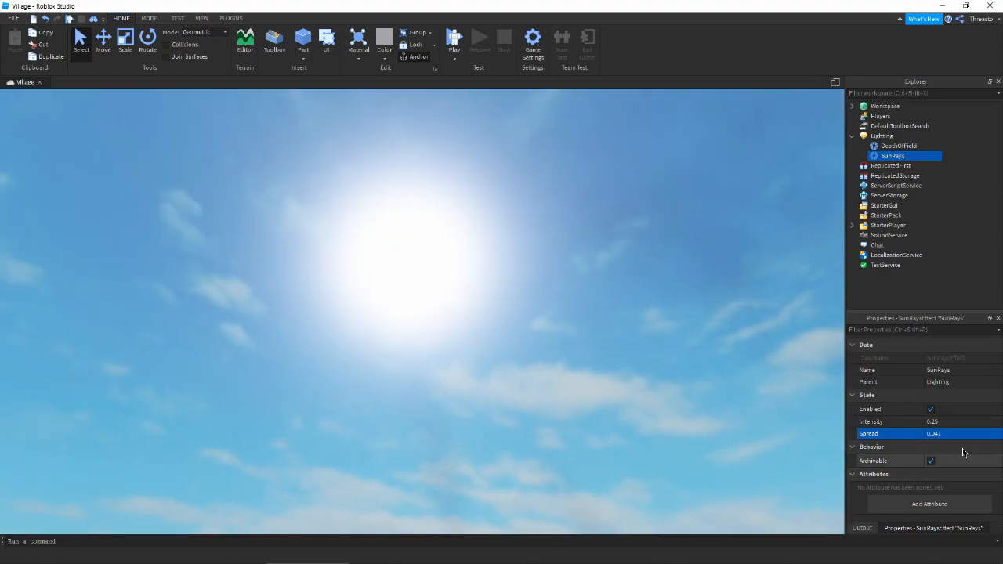
pyautogui.moveTo(964, 436); pyautogui.dragTo(971, 440)
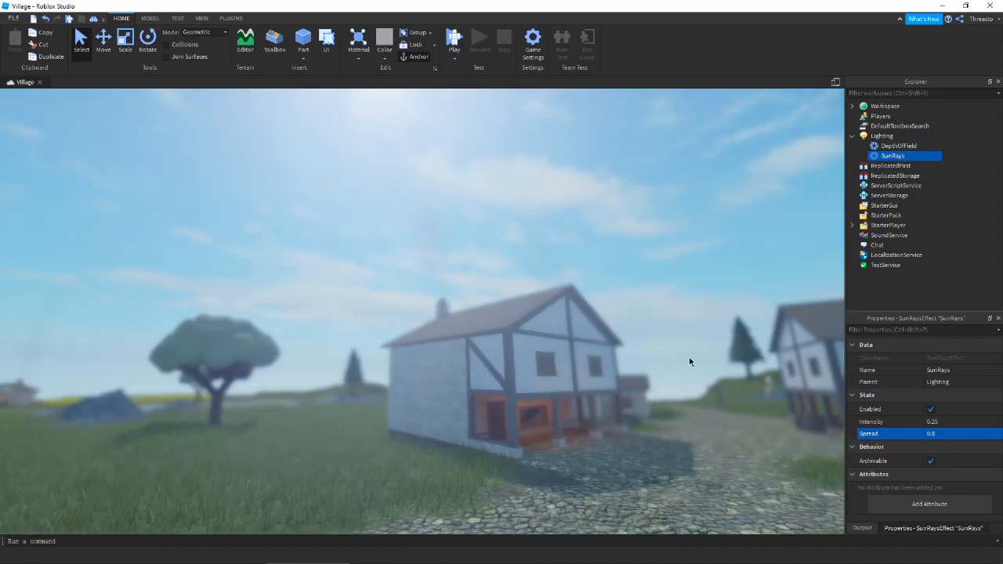
pyautogui.moveTo(689, 358); pyautogui.dragTo(699, 317, button='right')
# Lower the SunRays effect's Intensity to 0.082 and view the sun above the house
pyautogui.click(964, 425)
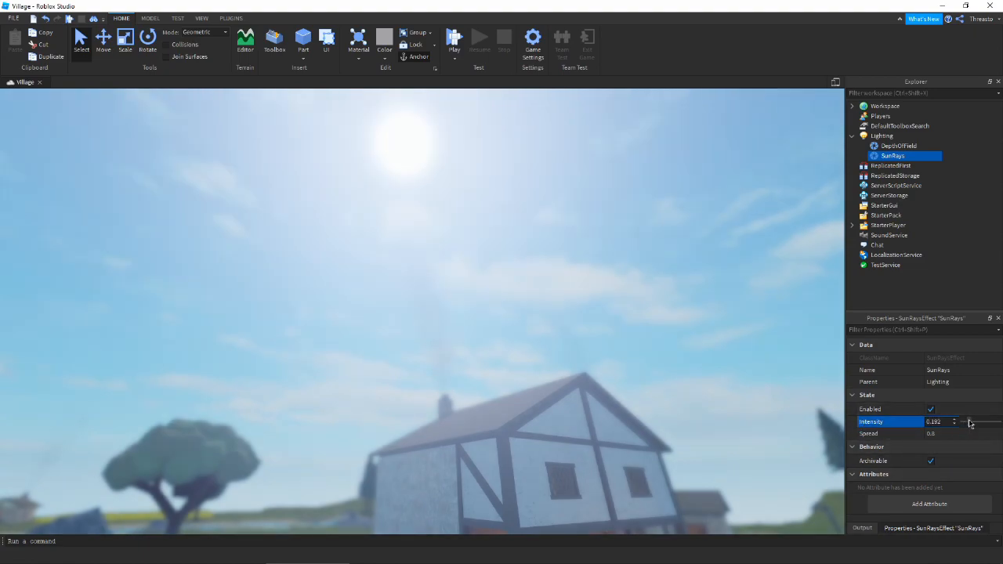
pyautogui.moveTo(969, 423); pyautogui.dragTo(965, 425)
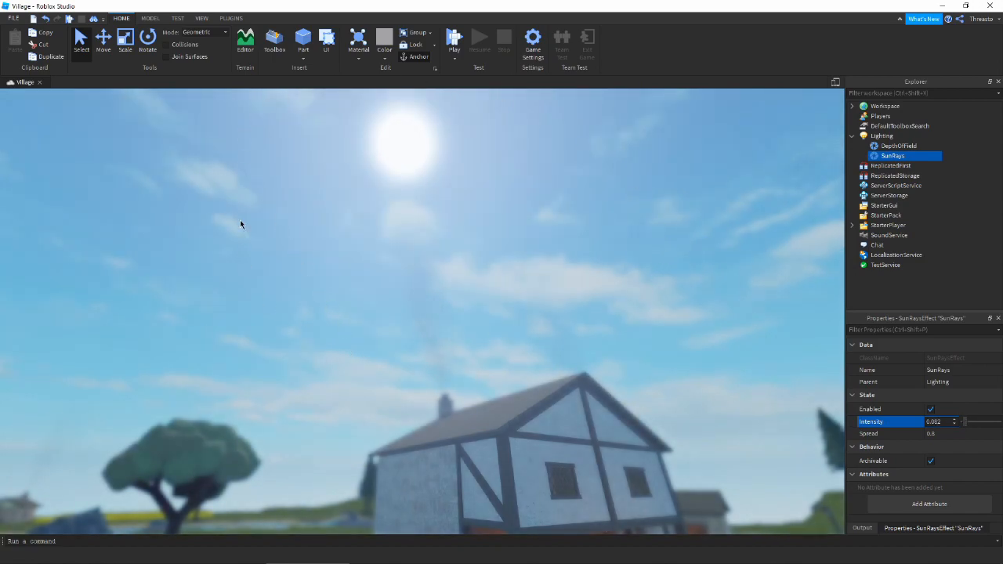
pyautogui.moveTo(481, 201); pyautogui.dragTo(469, 198, button='right')
pyautogui.press('w')
# Raise the SunRays effect's Intensity to its maximum and check the result in the scene
pyautogui.click(980, 425)
pyautogui.moveTo(965, 424); pyautogui.dragTo(1001, 423)
pyautogui.moveTo(572, 225); pyautogui.dragTo(573, 225, button='right')
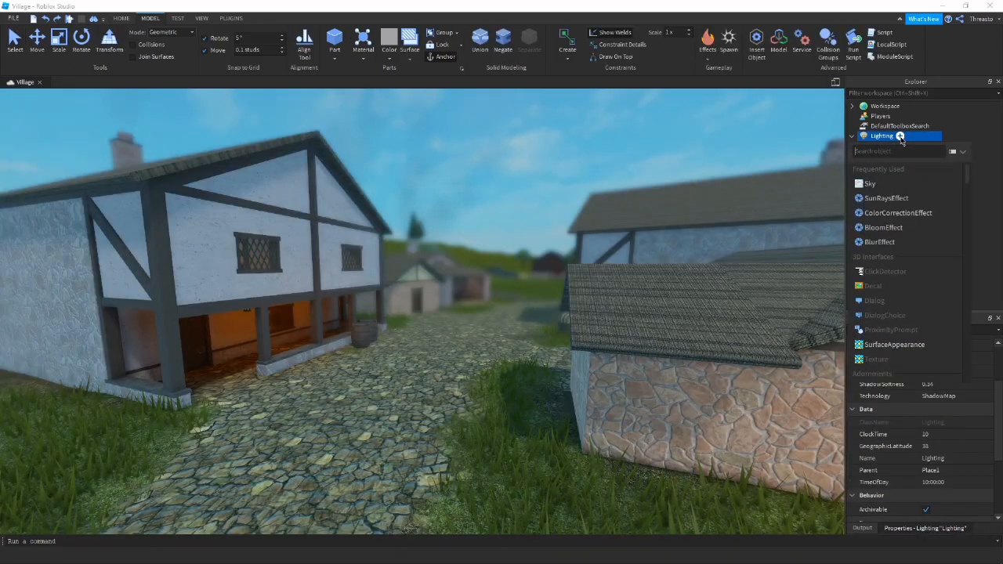
# Open the list of objects that can be inserted into Lighting
pyautogui.click(900, 136)
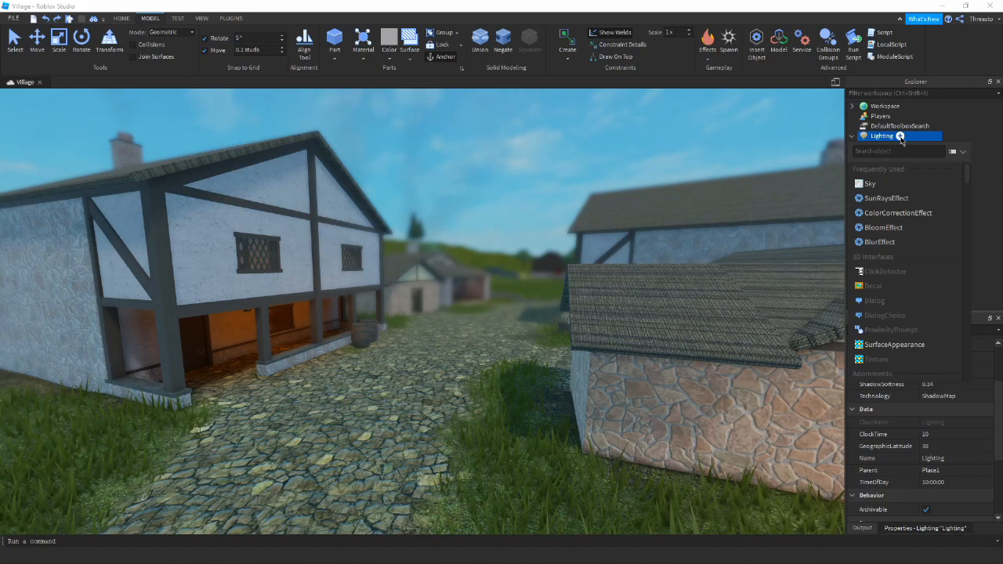